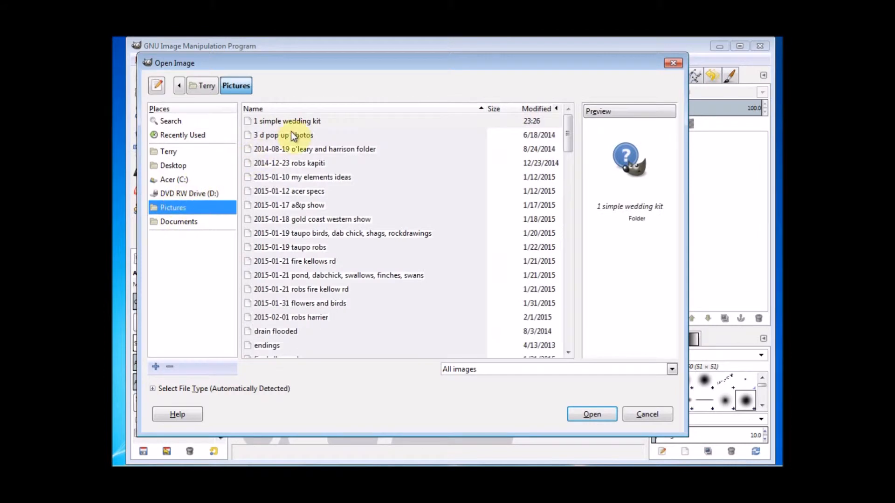
# Open pink-patterned-paper.jpg from the '1 simple wedding kit' folder as the 3600×3600 background
pyautogui.click(294, 123)
pyautogui.doubleClick(294, 121)
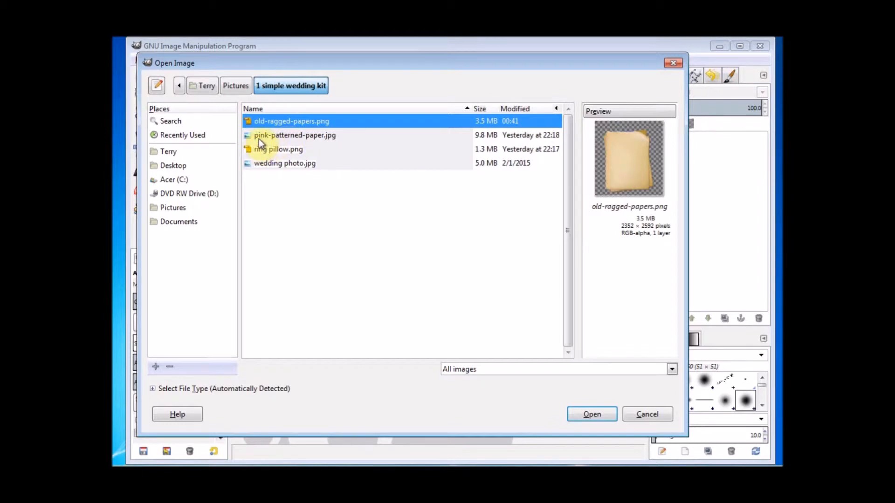
pyautogui.doubleClick(285, 135)
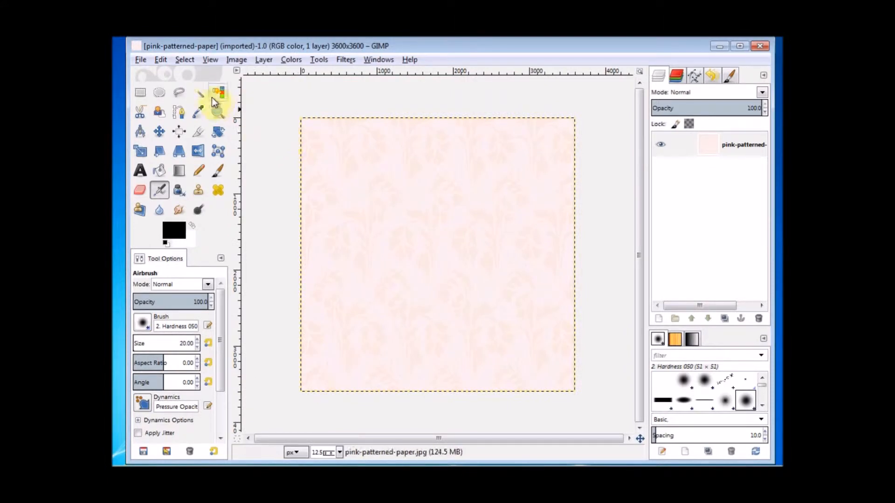
# Add old-ragged-papers.png from the wedding kit as a layer over the pink paper
pyautogui.click(139, 59)
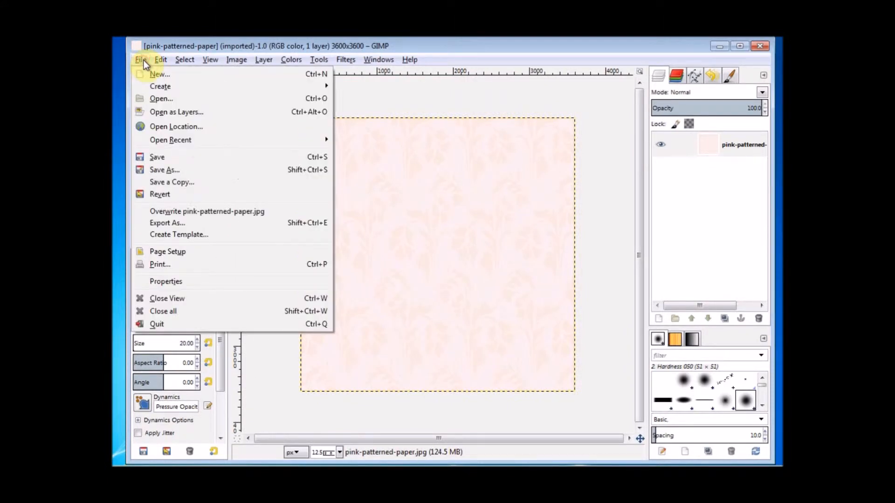
pyautogui.click(156, 111)
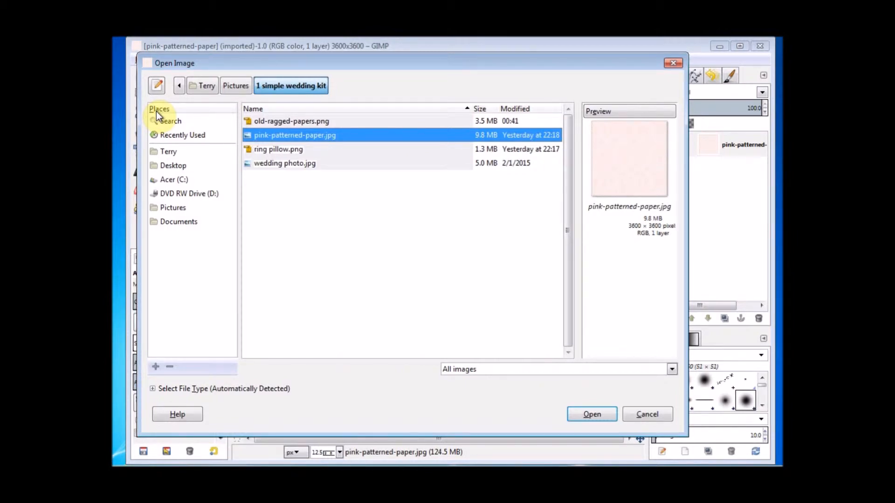
pyautogui.doubleClick(285, 122)
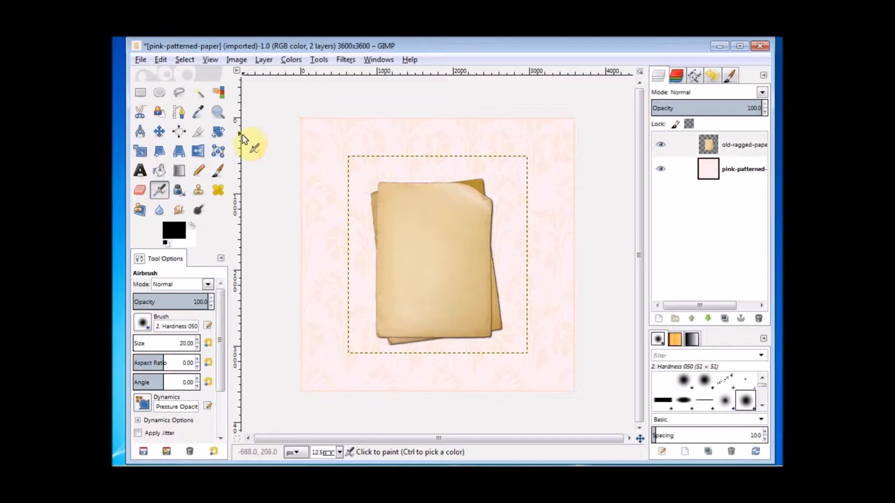
# Scale the ragged papers layer proportionally from 2352×2592 up to 3194×3520 pixels
pyautogui.click(140, 151)
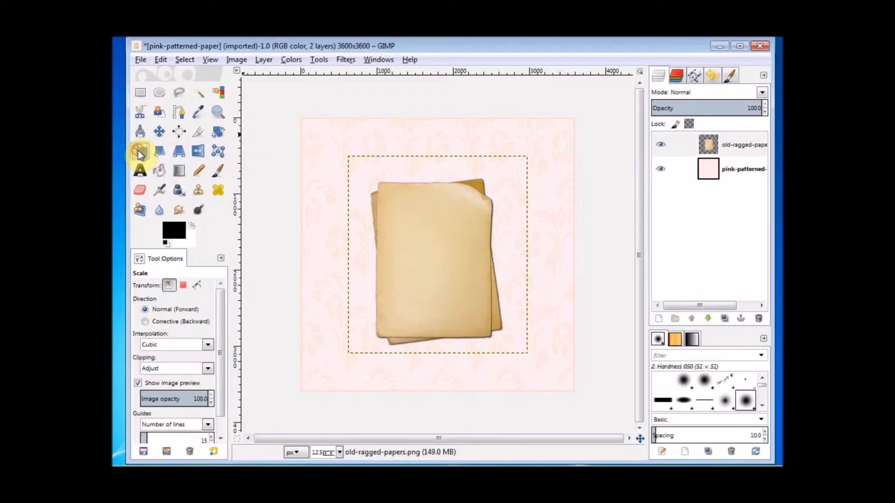
pyautogui.click(429, 265)
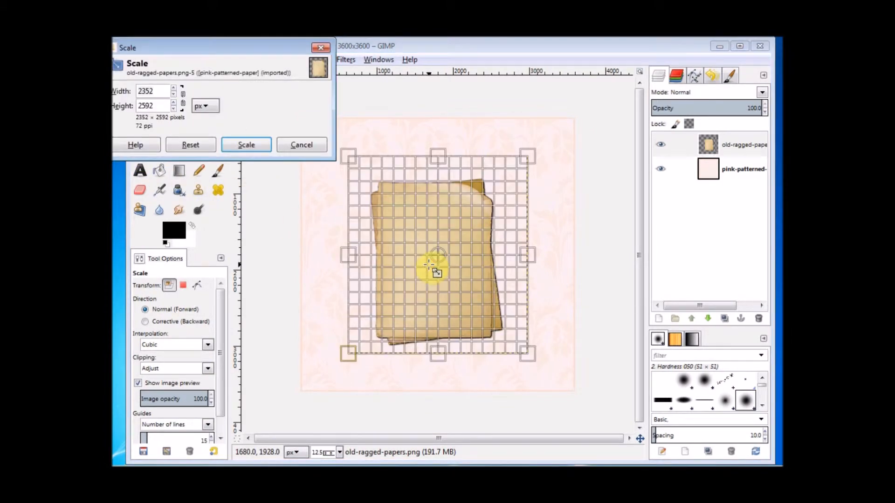
pyautogui.click(184, 103)
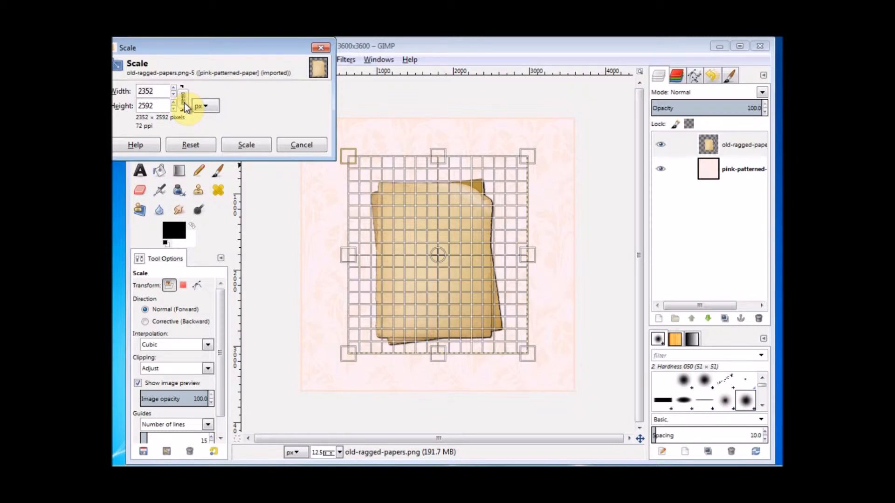
pyautogui.moveTo(526, 159); pyautogui.dragTo(554, 131)
pyautogui.moveTo(357, 136); pyautogui.dragTo(336, 111)
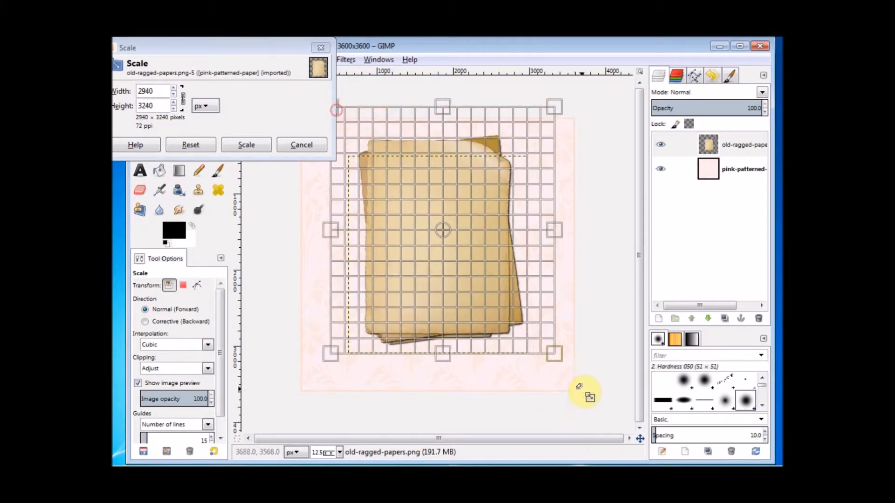
pyautogui.moveTo(555, 359); pyautogui.dragTo(559, 376)
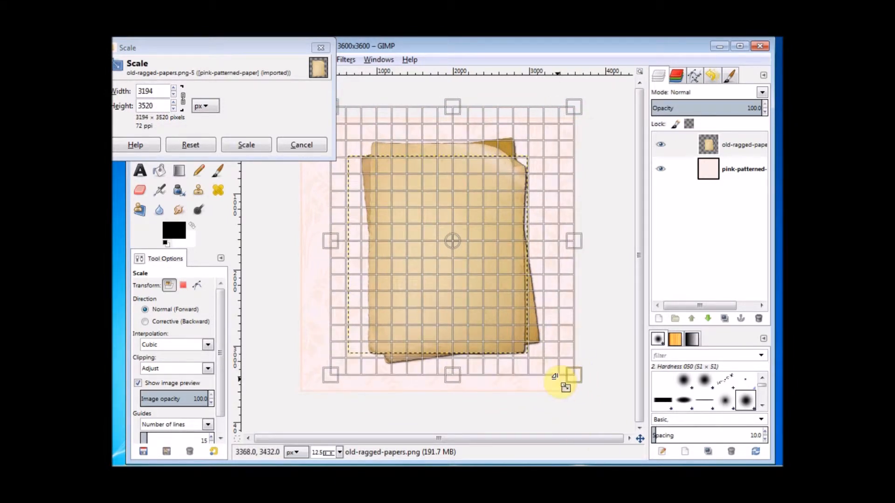
pyautogui.click(255, 148)
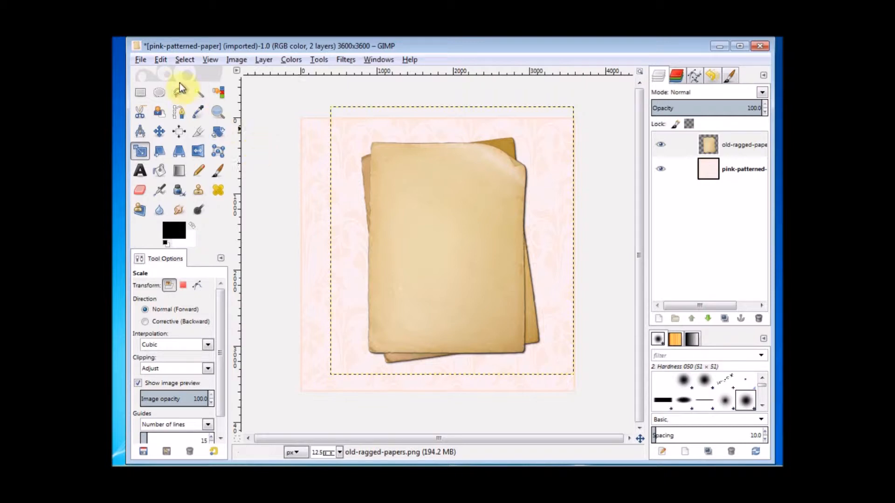
# Add wedding photo.jpg as a third layer and bring up its 2085×3289 Scale dialog
pyautogui.click(143, 59)
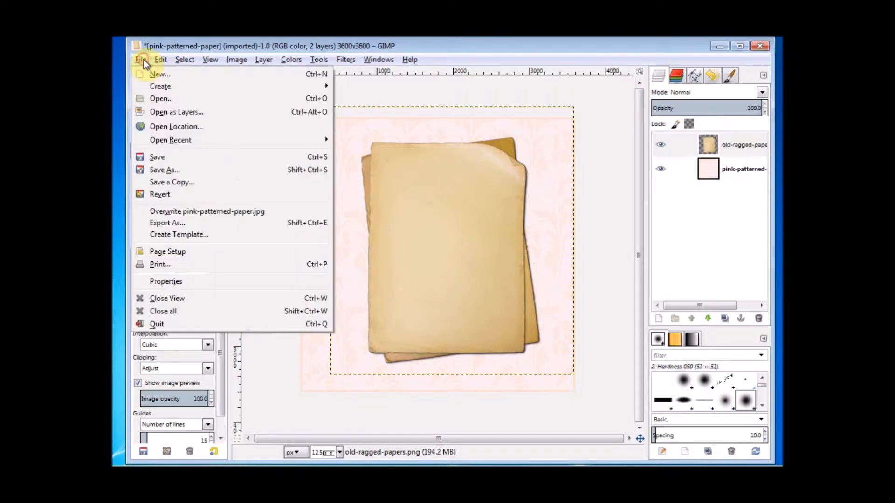
pyautogui.click(156, 112)
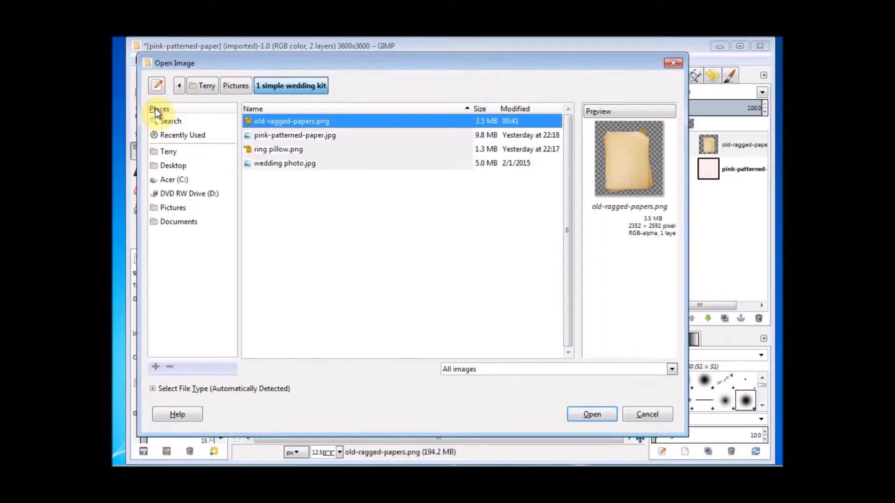
pyautogui.doubleClick(280, 164)
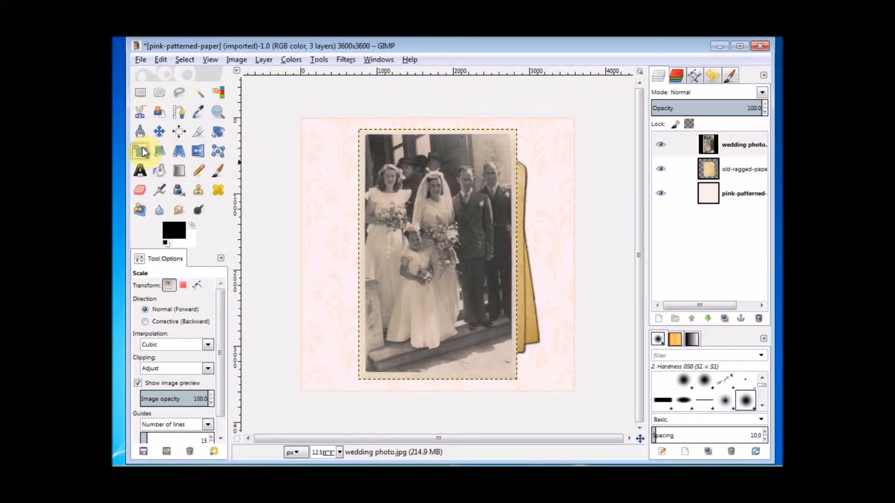
pyautogui.click(438, 219)
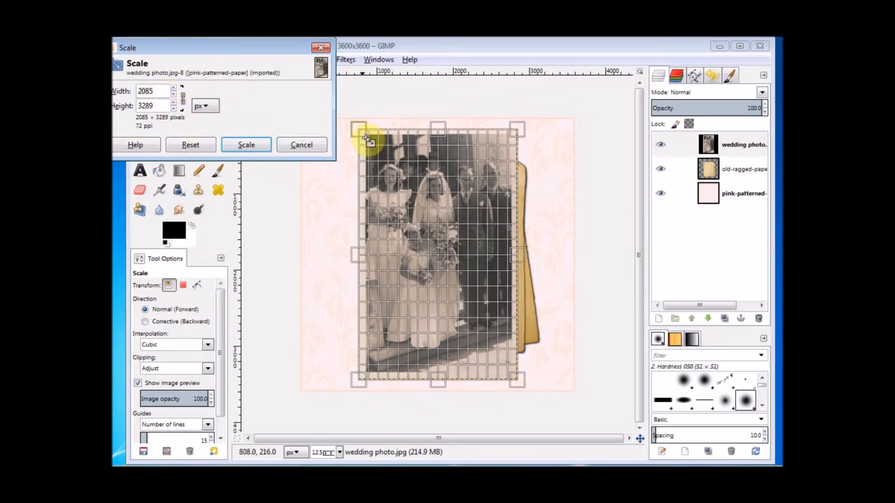
# Shrink the wedding photo by pulling its top-left and bottom-right corners inward
pyautogui.moveTo(362, 133); pyautogui.dragTo(381, 164)
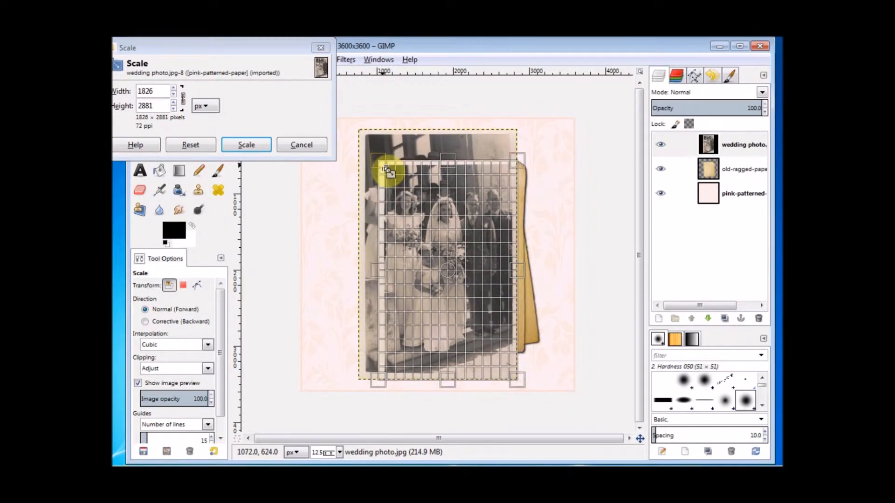
pyautogui.moveTo(518, 383); pyautogui.dragTo(476, 322)
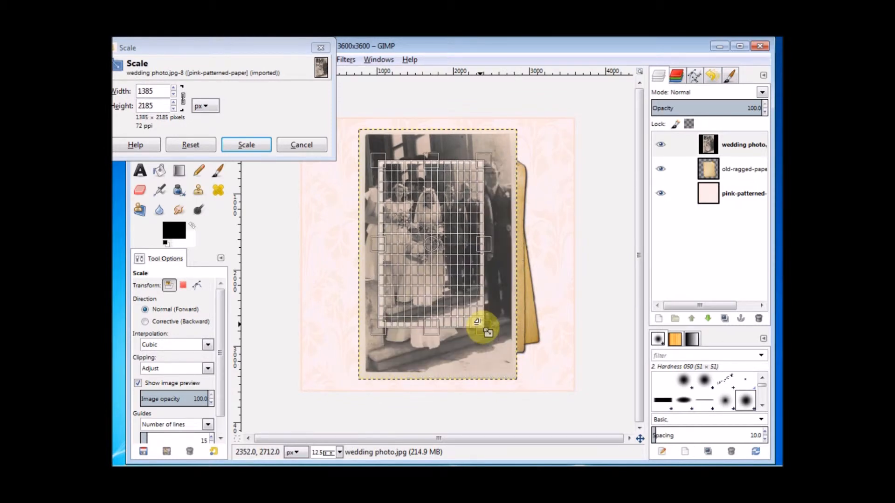
pyautogui.click(241, 150)
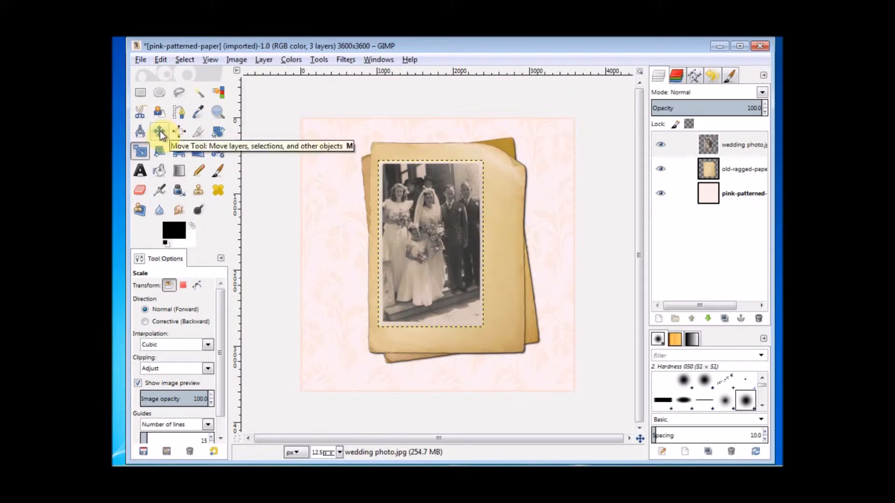
# Move the wedding photo slightly right so it sits on the top ragged sheet
pyautogui.click(159, 132)
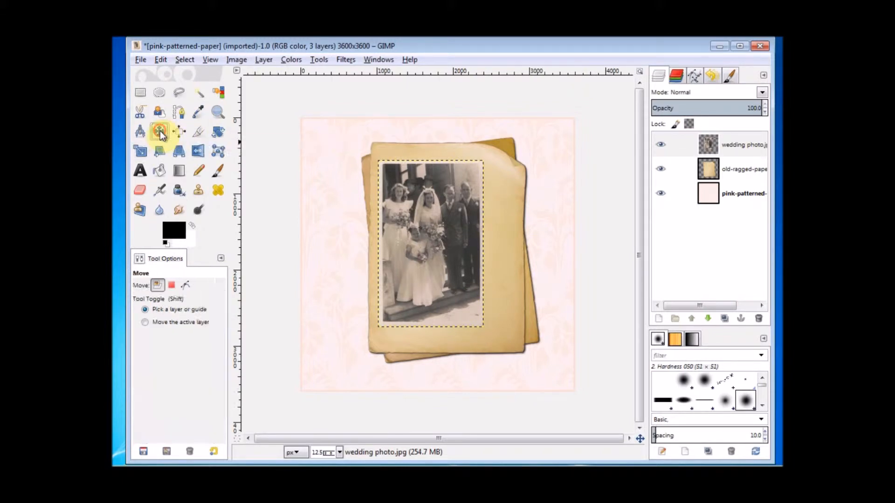
pyautogui.click(413, 241)
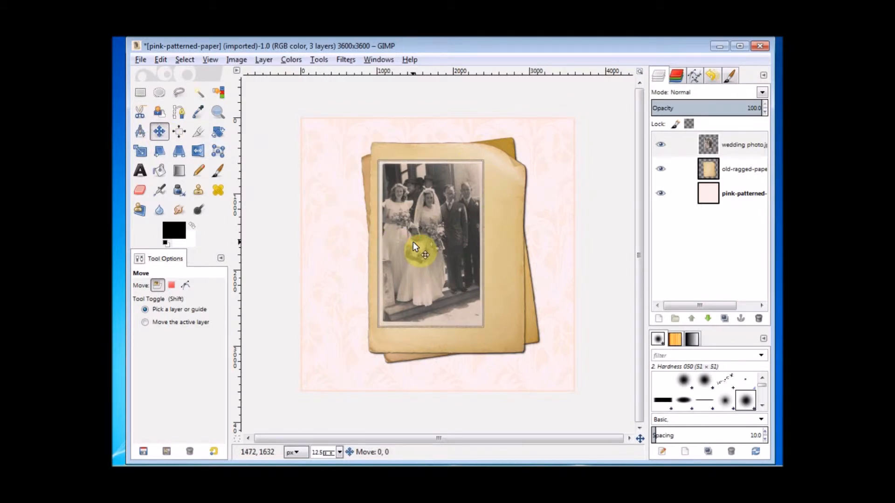
pyautogui.moveTo(413, 241); pyautogui.dragTo(428, 242)
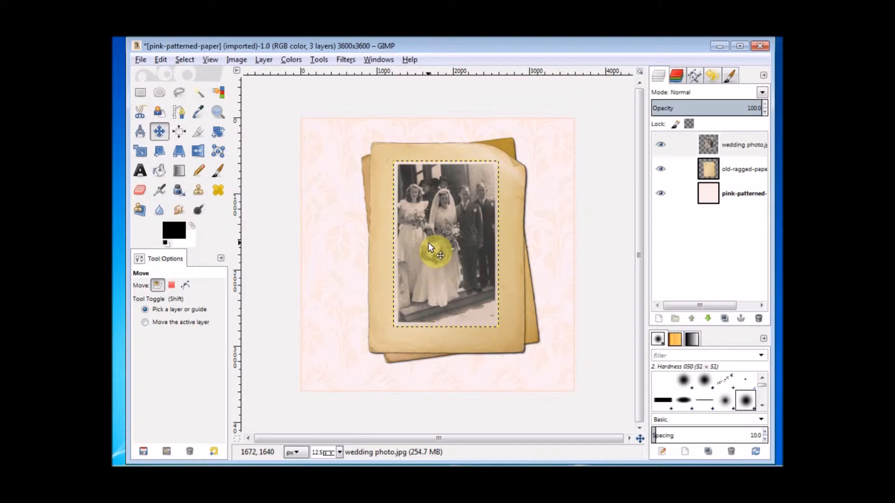
# Apply a Drop Shadow to the wedding photo with offset 4, blur 15 and opacity 60
pyautogui.click(348, 61)
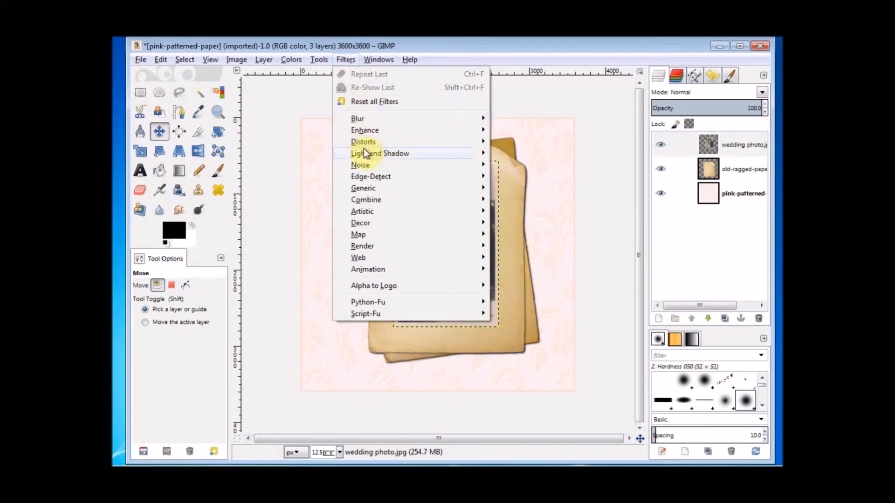
pyautogui.moveTo(366, 155)
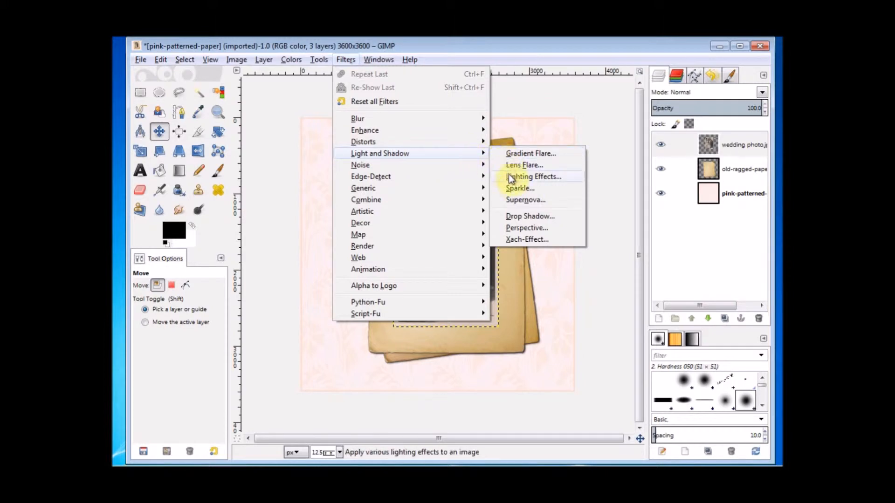
pyautogui.click(519, 218)
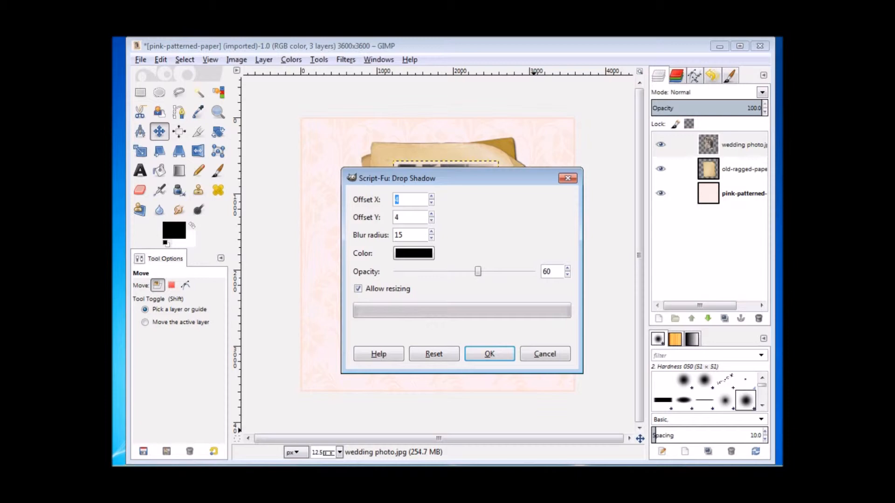
pyautogui.click(490, 354)
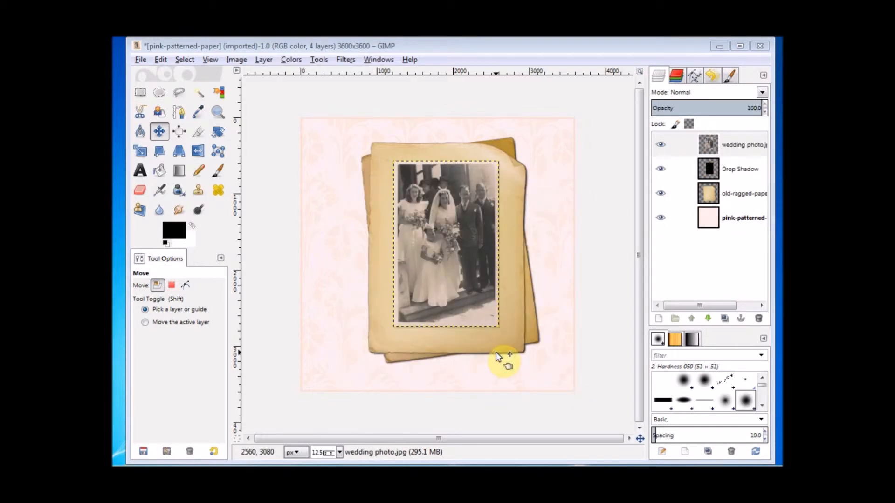
# Rotate the wedding photo a few degrees, then bring up the Open as Layers dialog
pyautogui.click(218, 133)
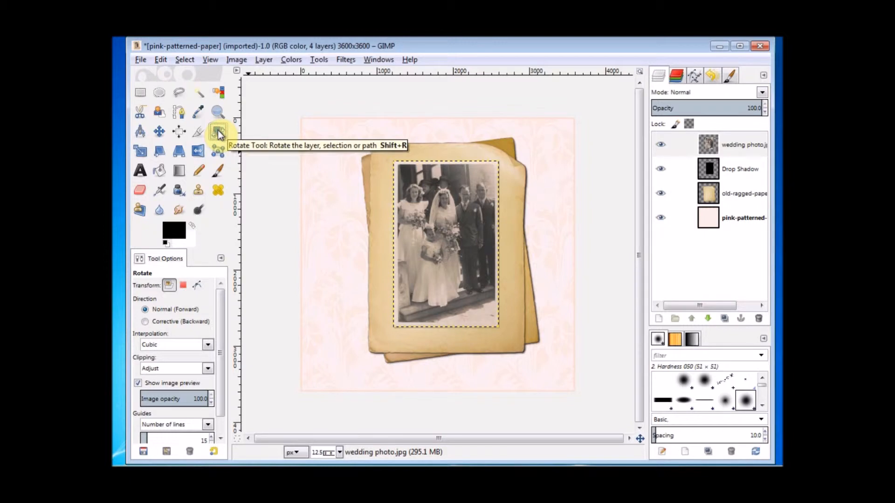
pyautogui.click(436, 224)
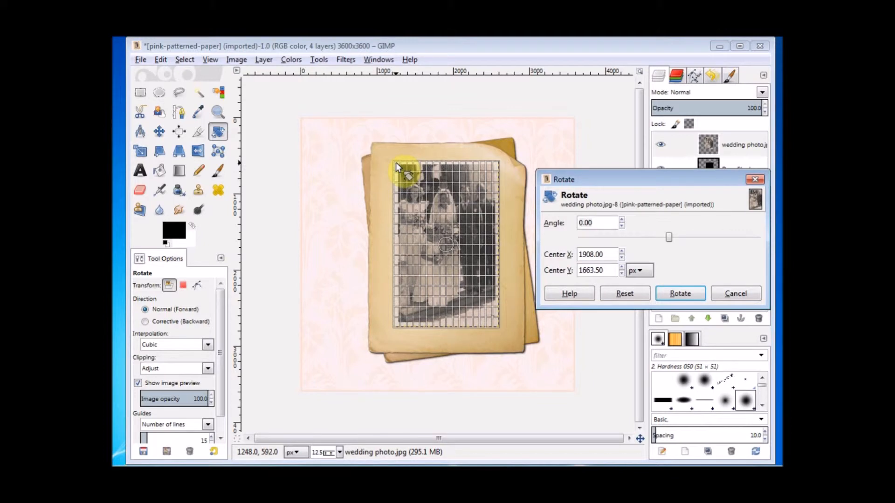
pyautogui.moveTo(397, 162); pyautogui.dragTo(392, 165)
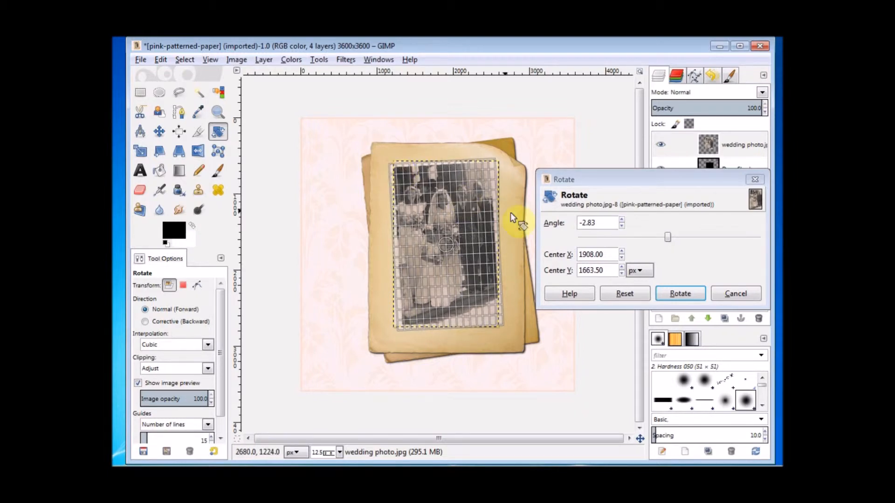
pyautogui.click(688, 291)
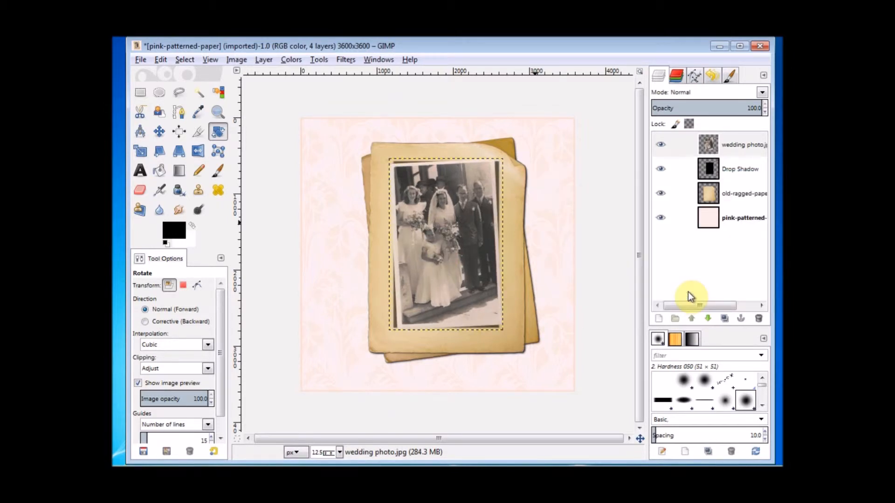
pyautogui.click(139, 61)
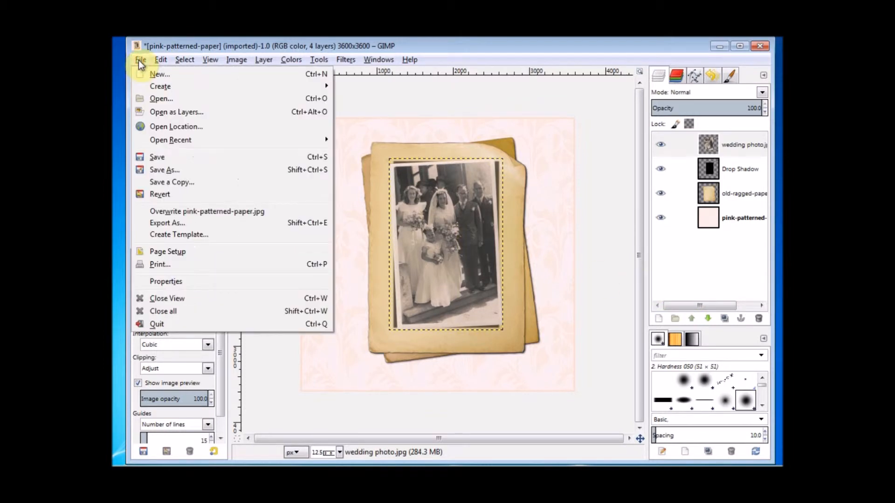
pyautogui.click(156, 114)
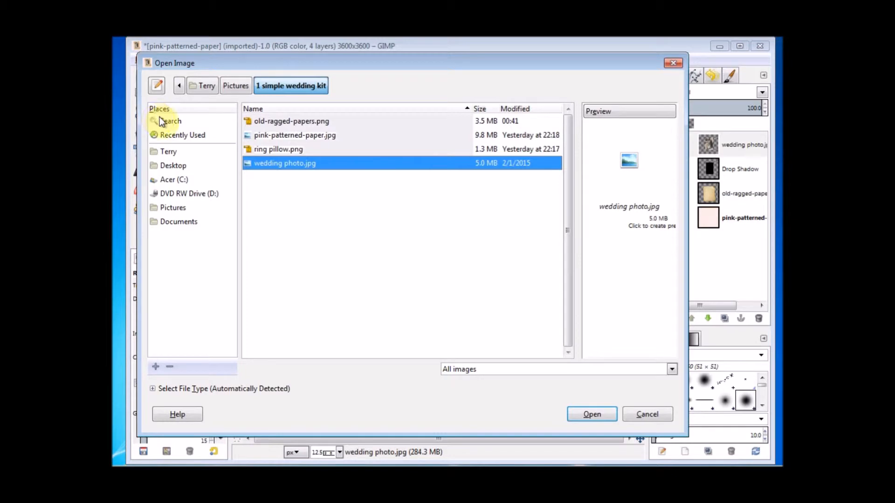
# Add ring pillow.png as a layer and move it to the page's lower-left corner
pyautogui.doubleClick(272, 150)
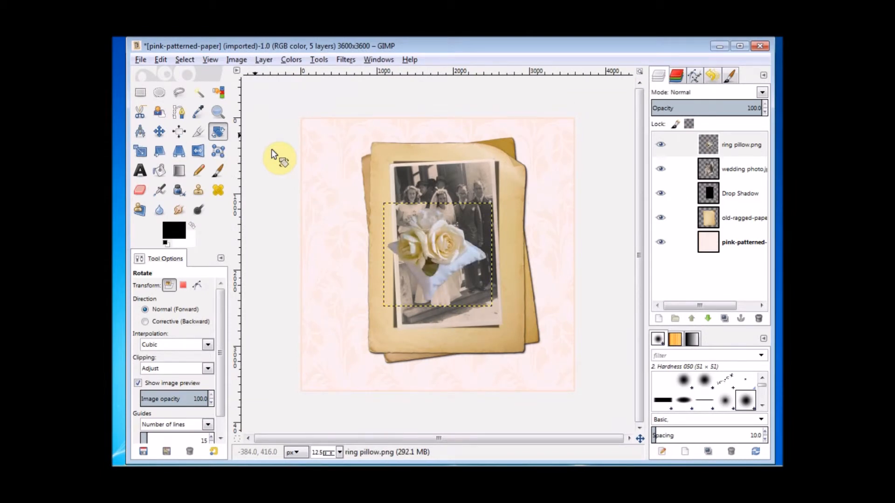
pyautogui.click(159, 134)
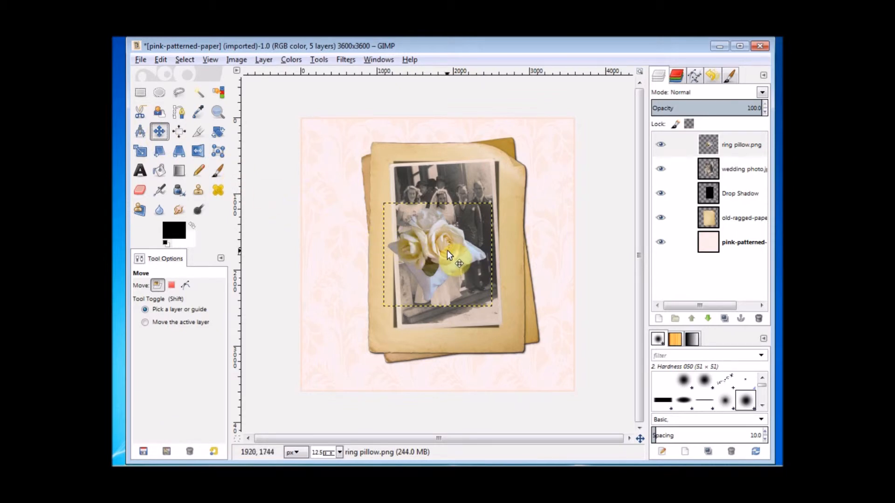
pyautogui.moveTo(447, 250)
pyautogui.mouseDown()
pyautogui.moveTo(364, 342)
pyautogui.moveTo(362, 335)
pyautogui.mouseUp()
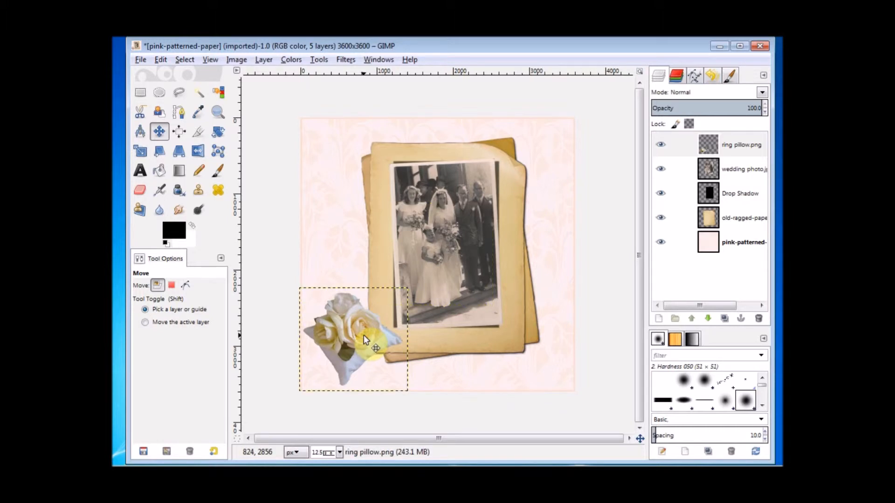
# Repeat the Drop Shadow on the ring pillow and nudge it slightly lower
pyautogui.click(345, 59)
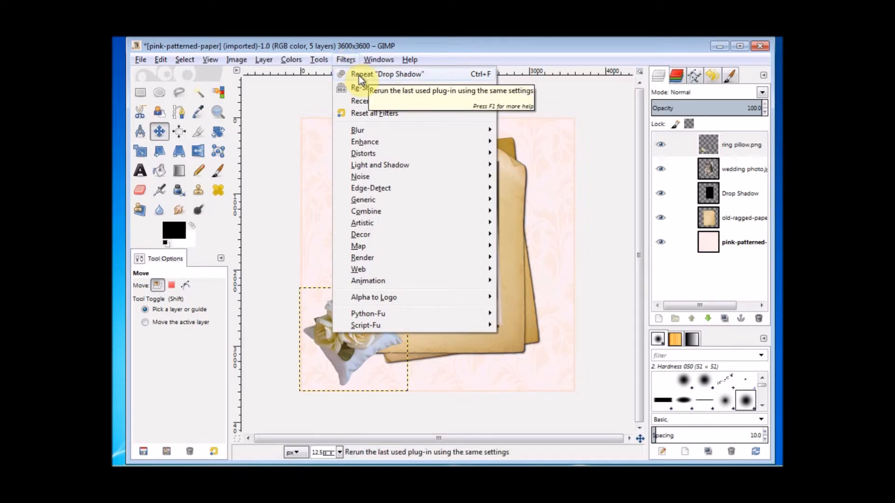
pyautogui.click(359, 75)
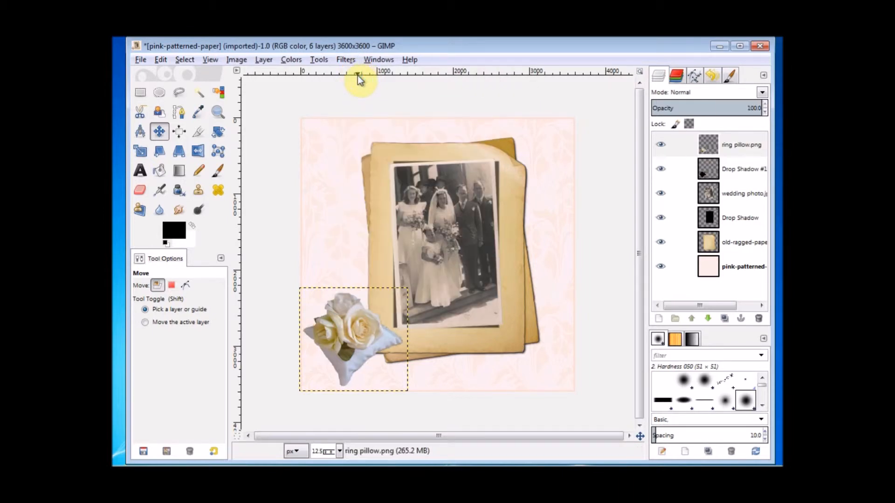
pyautogui.click(160, 132)
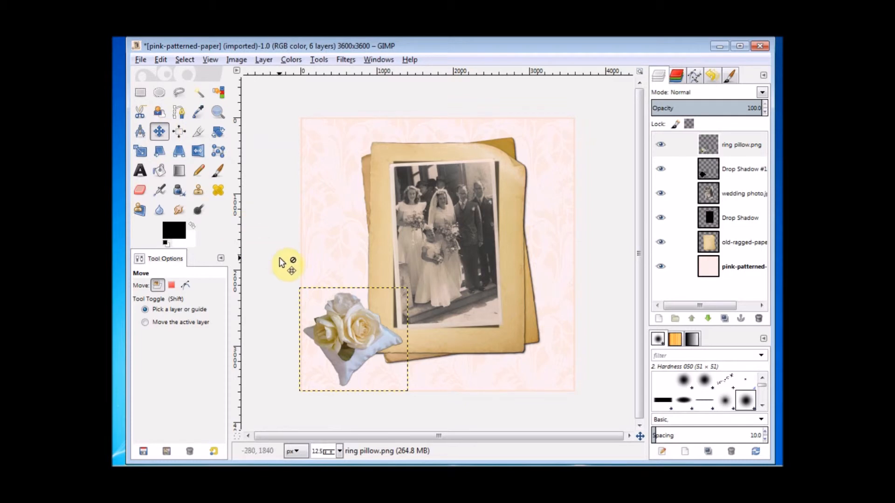
pyautogui.click(352, 330)
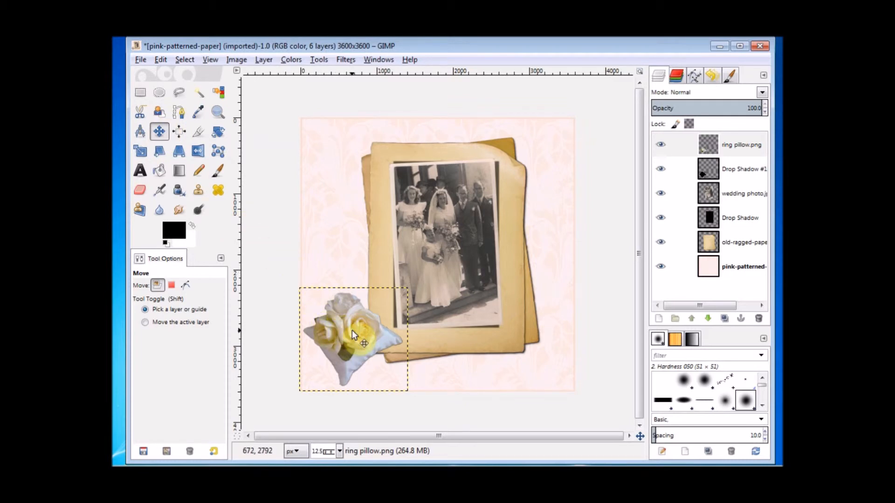
pyautogui.moveTo(352, 330); pyautogui.dragTo(349, 329)
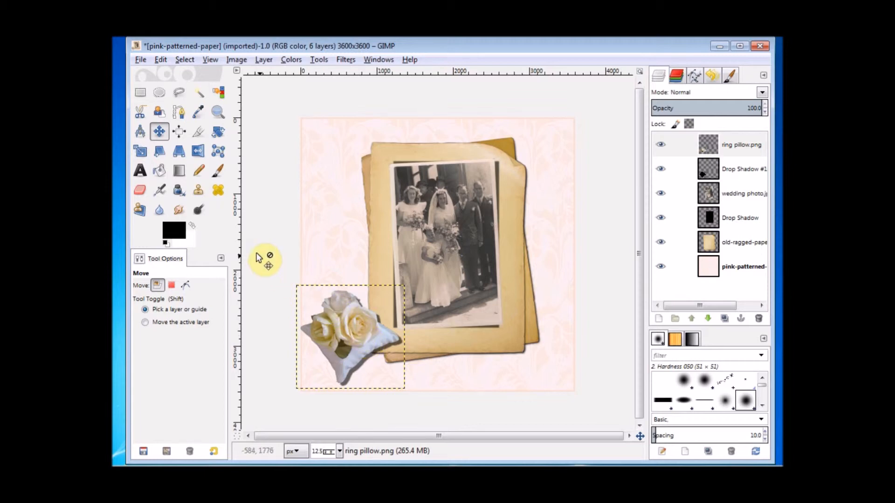
# Set the Text tool to Script MT Bold, 120 px, and start a caption box below the photo
pyautogui.click(140, 171)
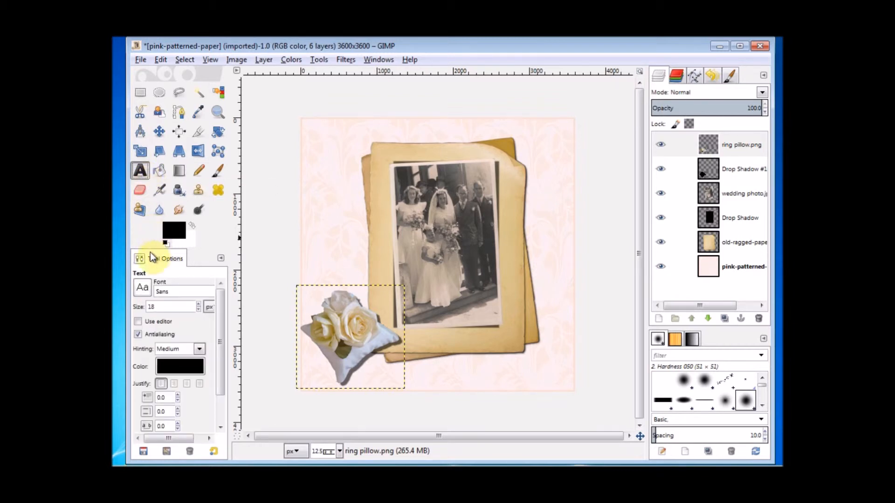
pyautogui.click(142, 288)
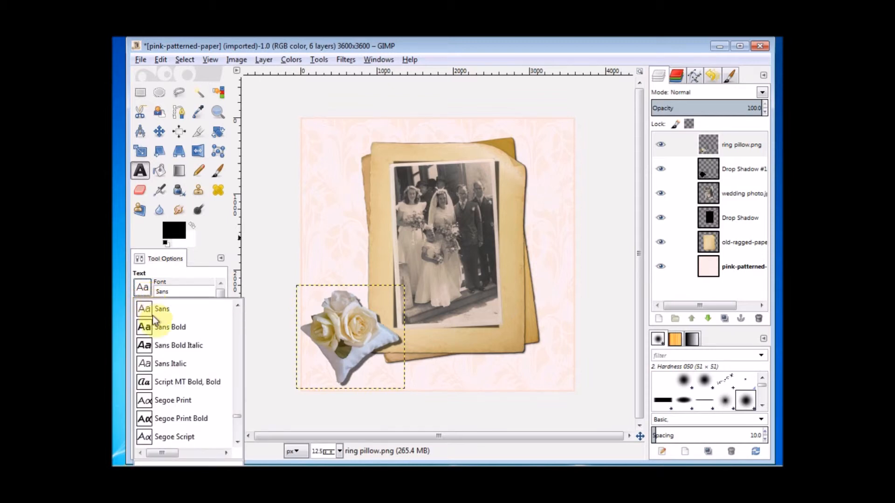
pyautogui.click(172, 382)
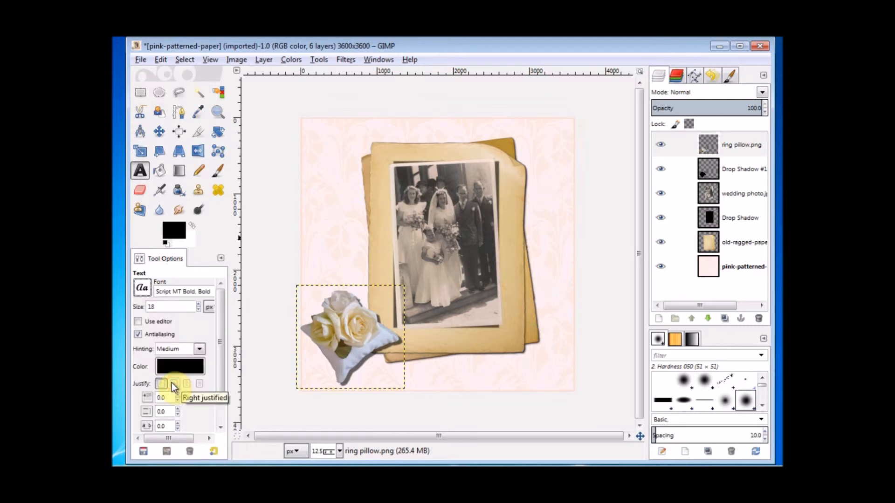
pyautogui.moveTo(157, 307); pyautogui.dragTo(146, 306)
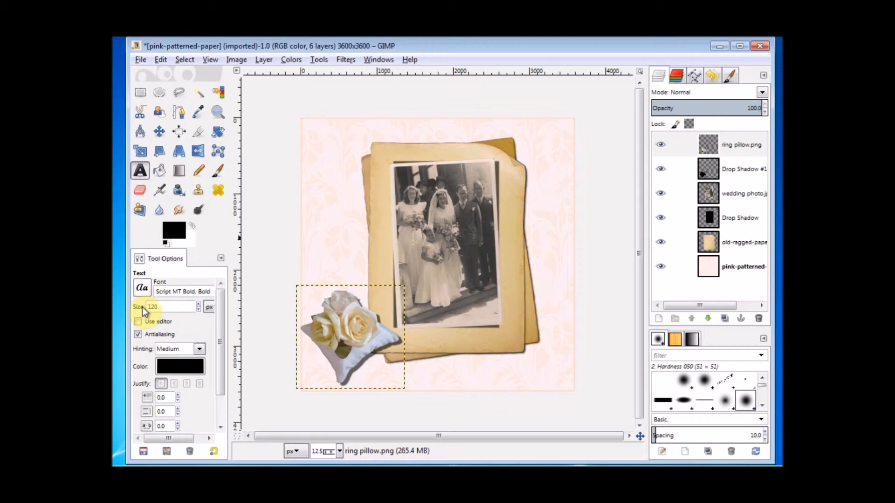
pyautogui.click(405, 333)
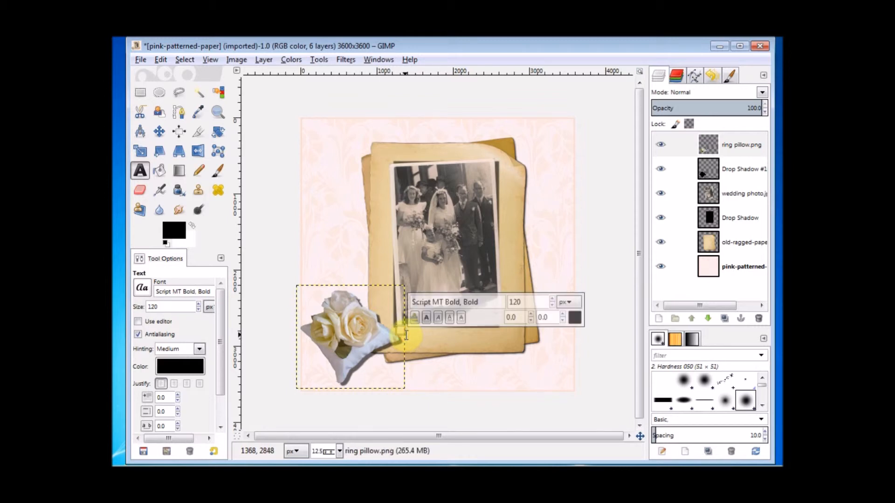
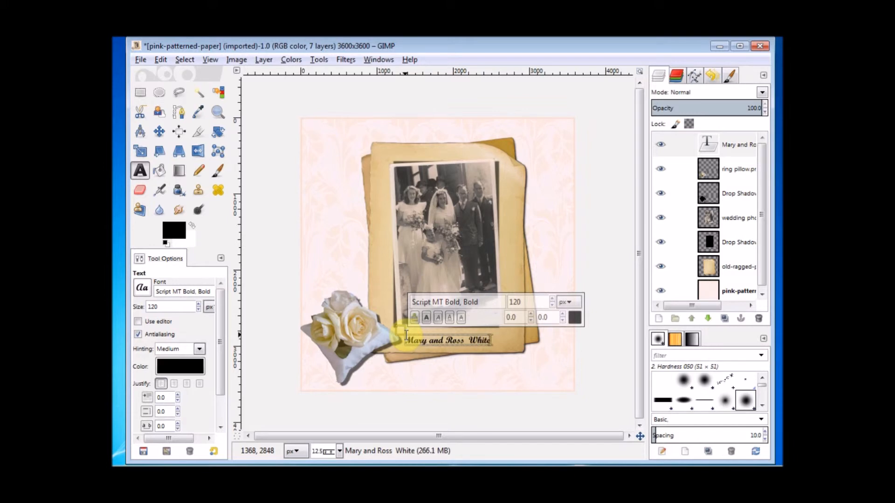
# Enter the couple's names as the caption text and commit it as its own text layer
pyautogui.click(734, 299)
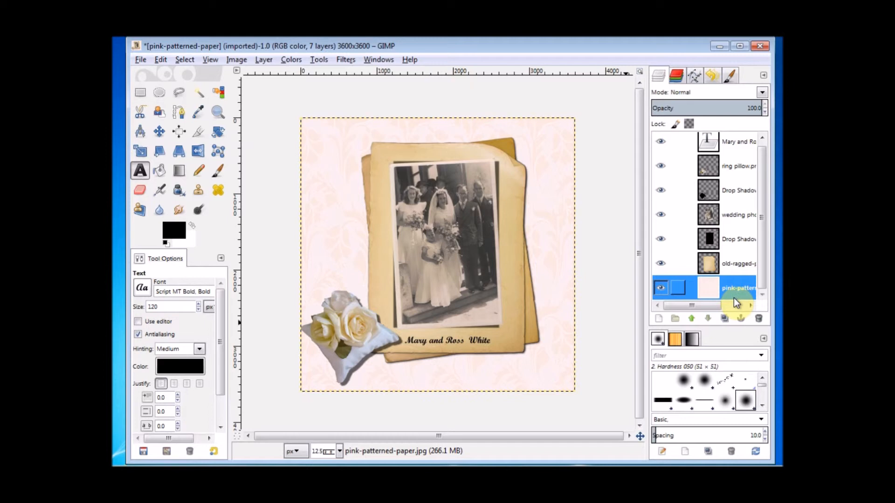
# Export the page as 'simple wedding page.jpg' at JPEG quality 100
pyautogui.click(140, 60)
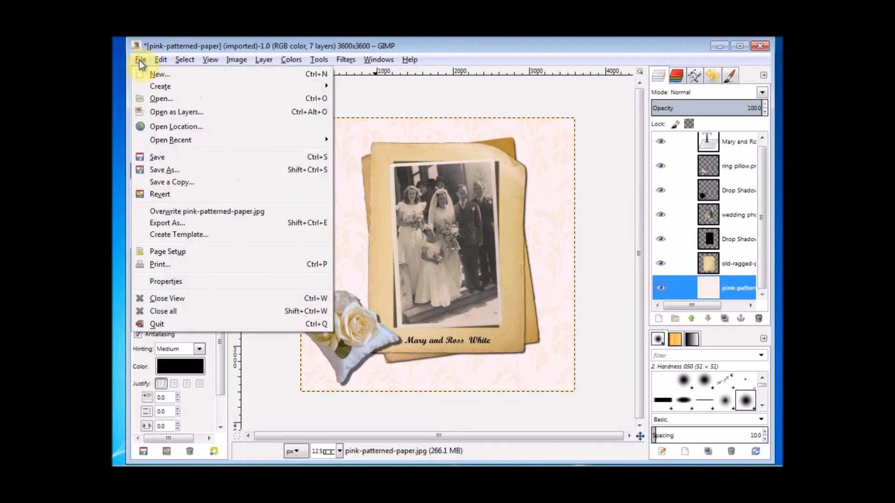
pyautogui.click(154, 221)
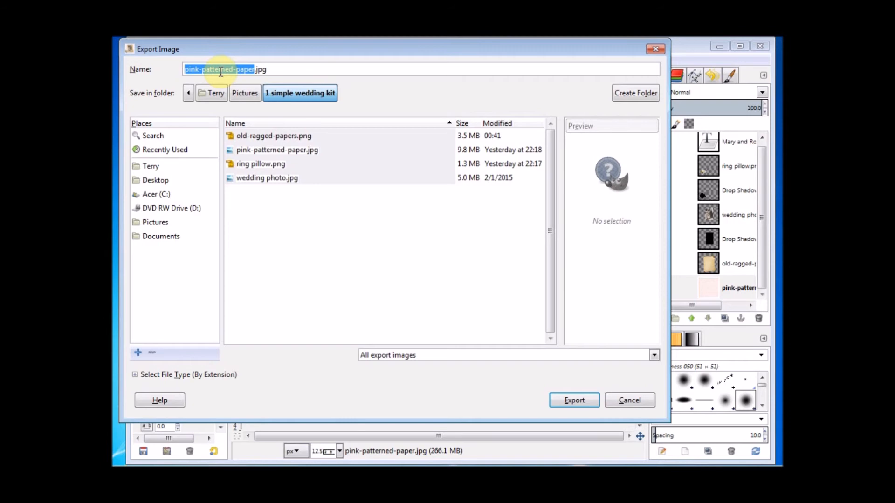
pyautogui.write('sim')
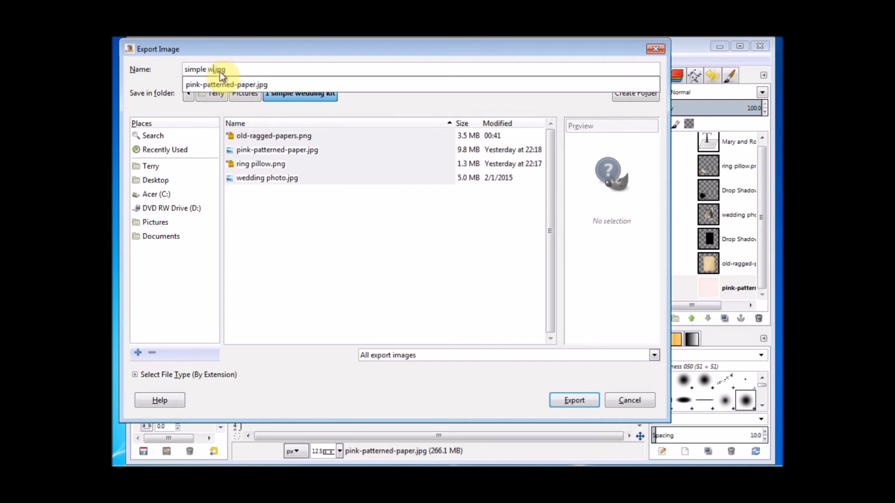
pyautogui.write('ple wedding page')
pyautogui.click(301, 69)
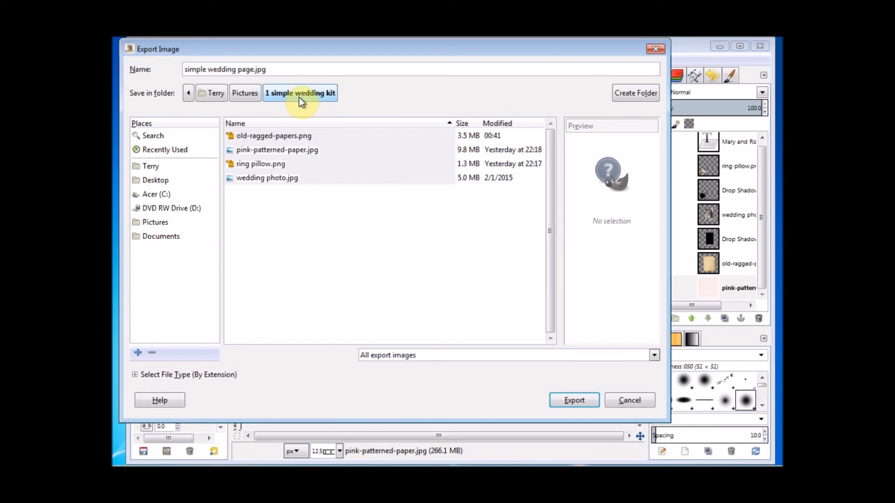
pyautogui.click(560, 401)
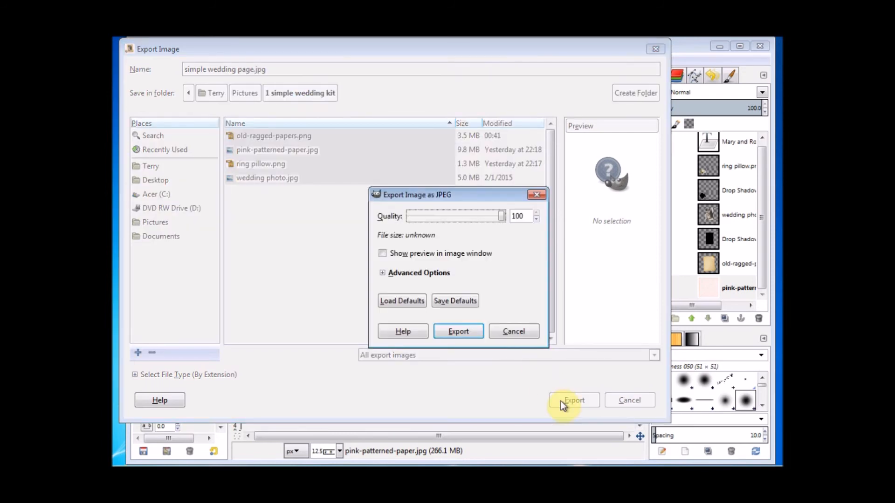
pyautogui.click(462, 331)
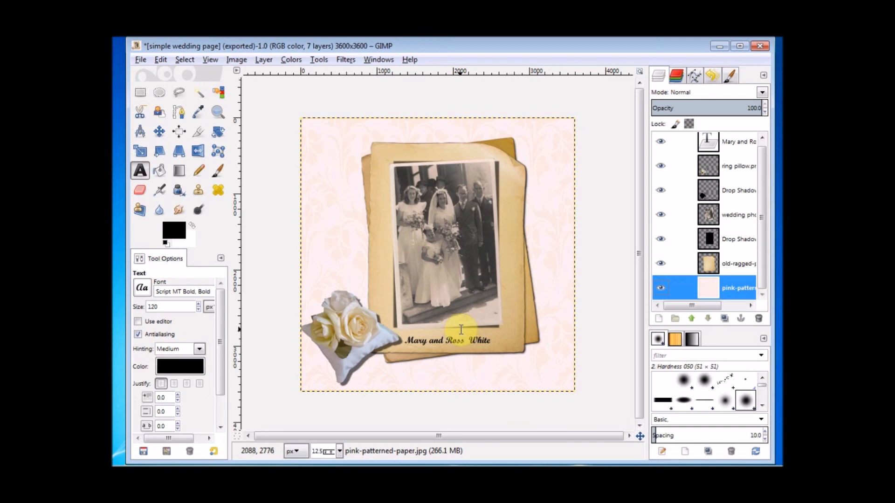
# Close the image, discarding unsaved changes, and quit GIMP
pyautogui.click(140, 61)
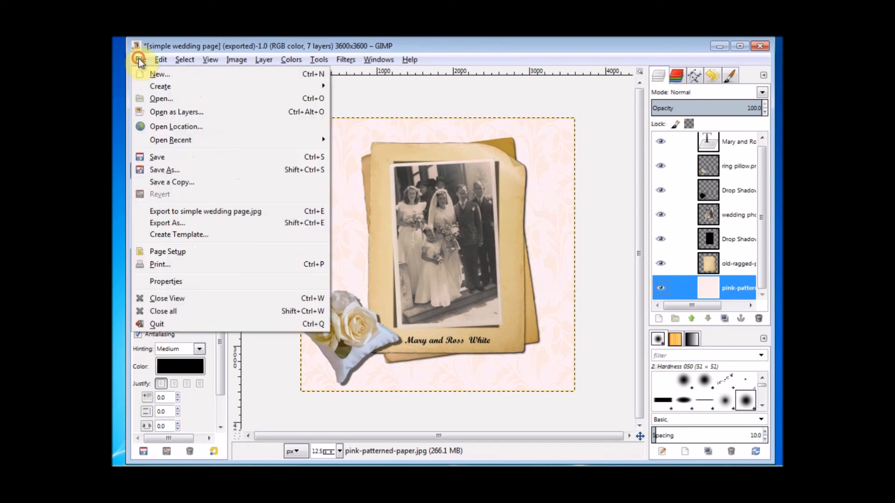
pyautogui.click(160, 300)
pyautogui.click(468, 329)
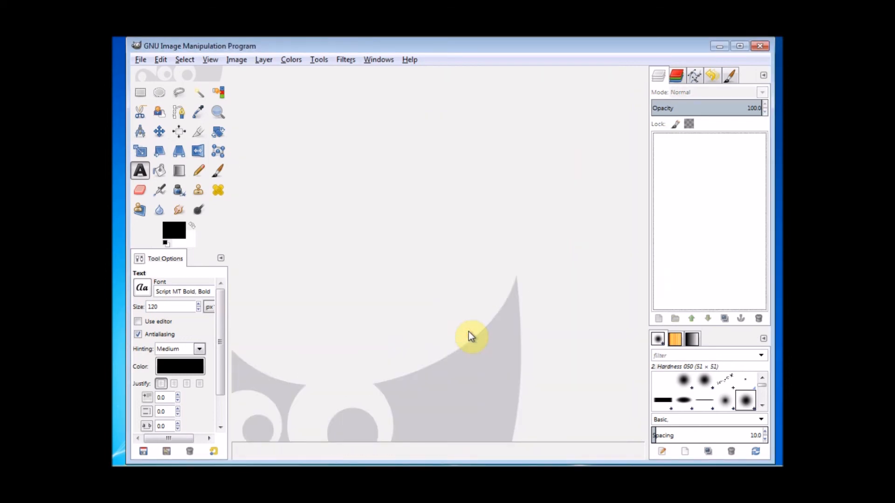
pyautogui.click(759, 47)
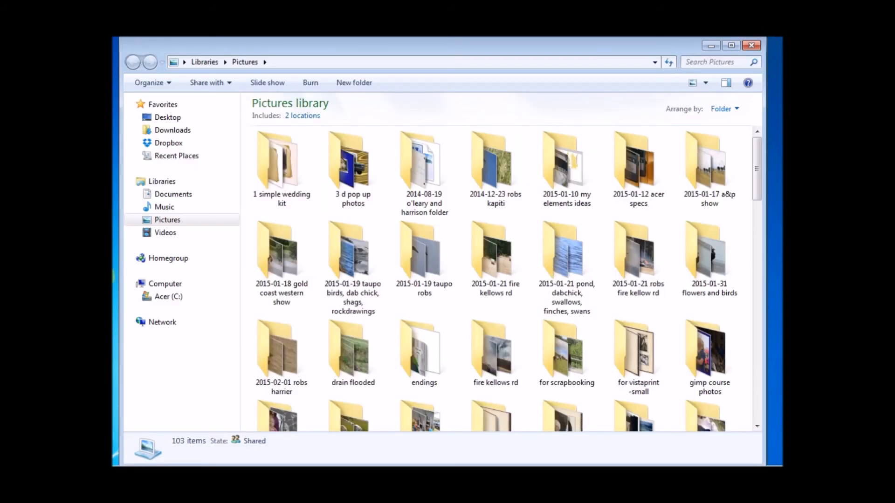
# Open the '1 simple wedding kit' folder in Pictures and open 'simple wedding page' for viewing
pyautogui.click(191, 221)
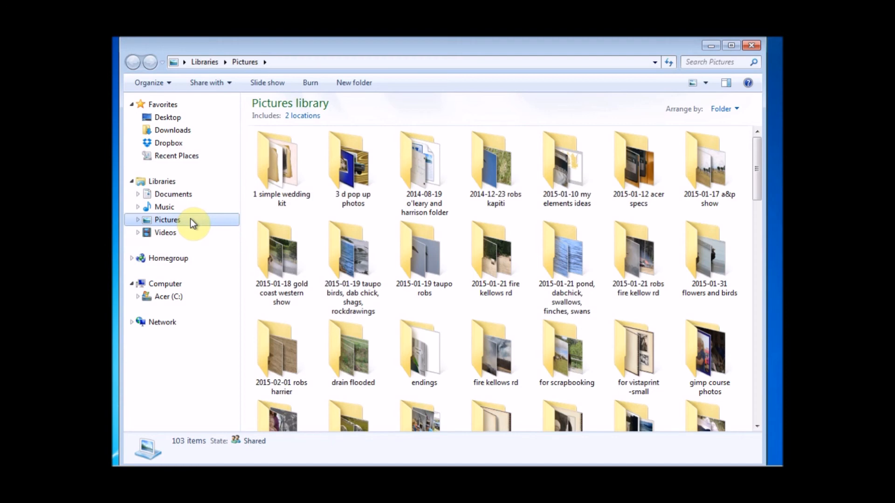
pyautogui.click(260, 180)
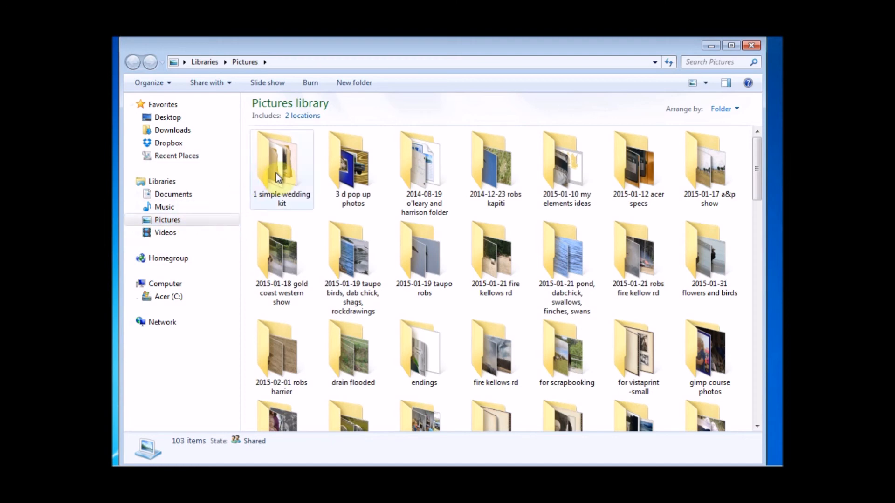
pyautogui.click(276, 175)
pyautogui.doubleClick(277, 173)
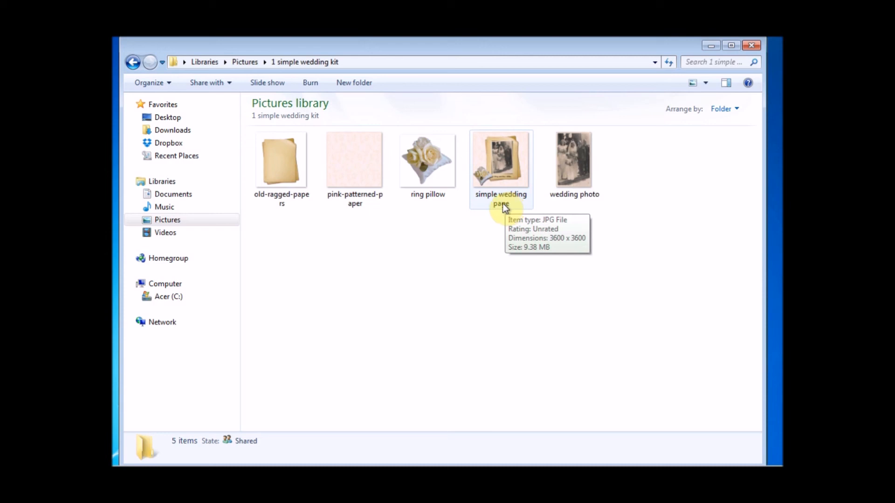
pyautogui.doubleClick(477, 205)
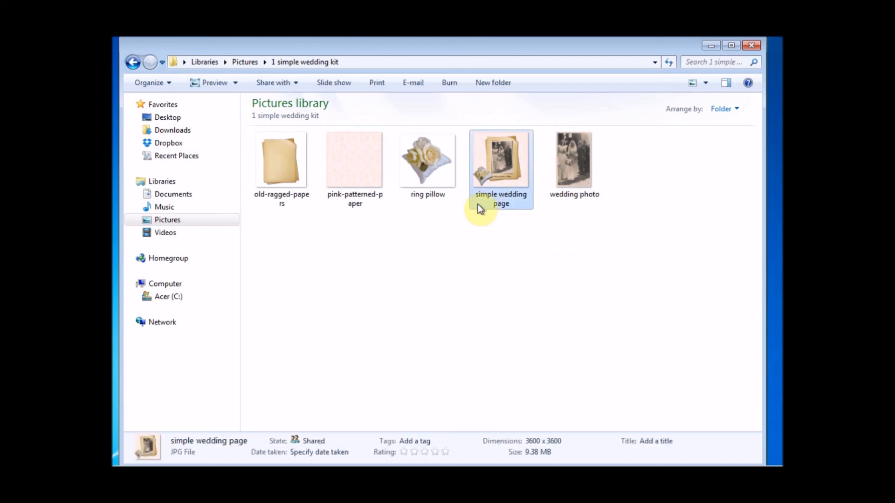